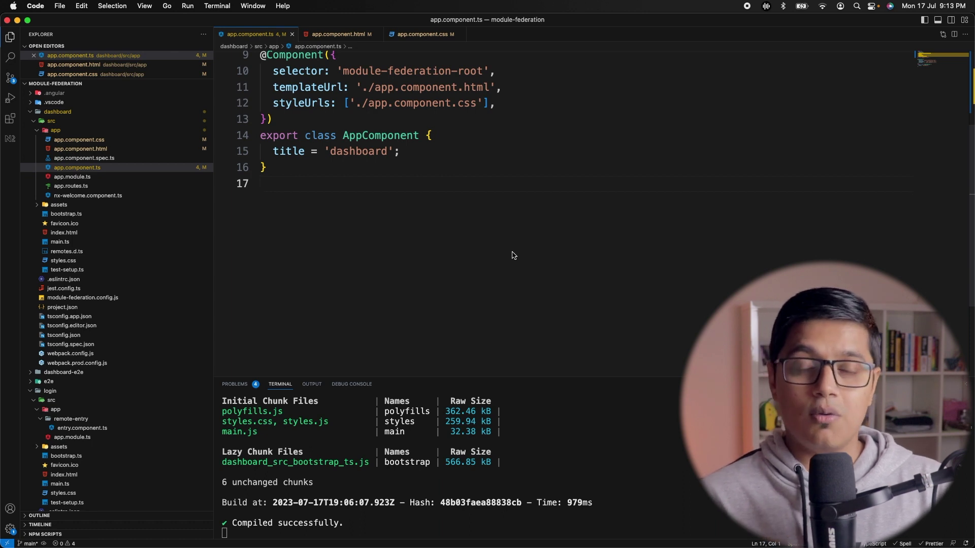
scroll(512, 255, up, 3)
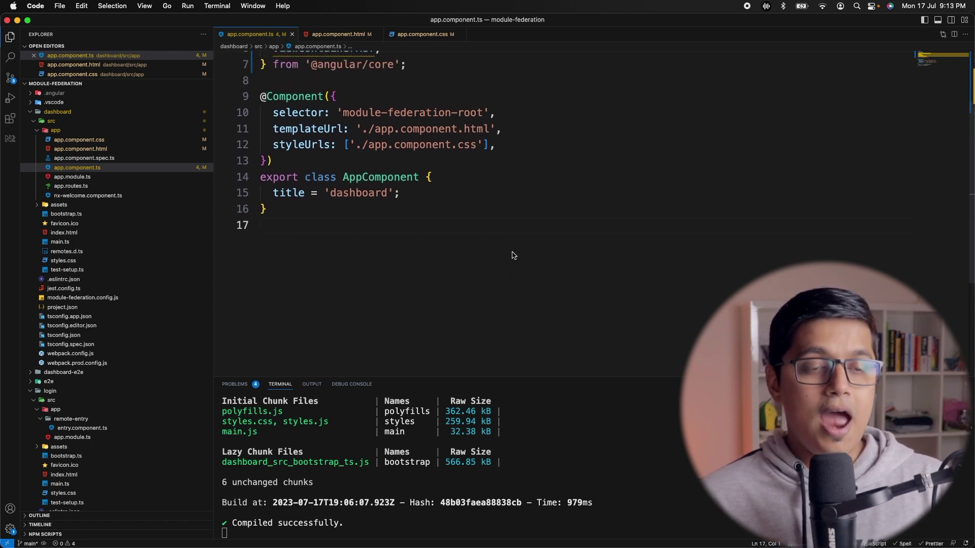
Add a formComponent view child, read as ViewContainerRef, to AppComponent
key(Up)
key(End)
key(Return)
key(Return)
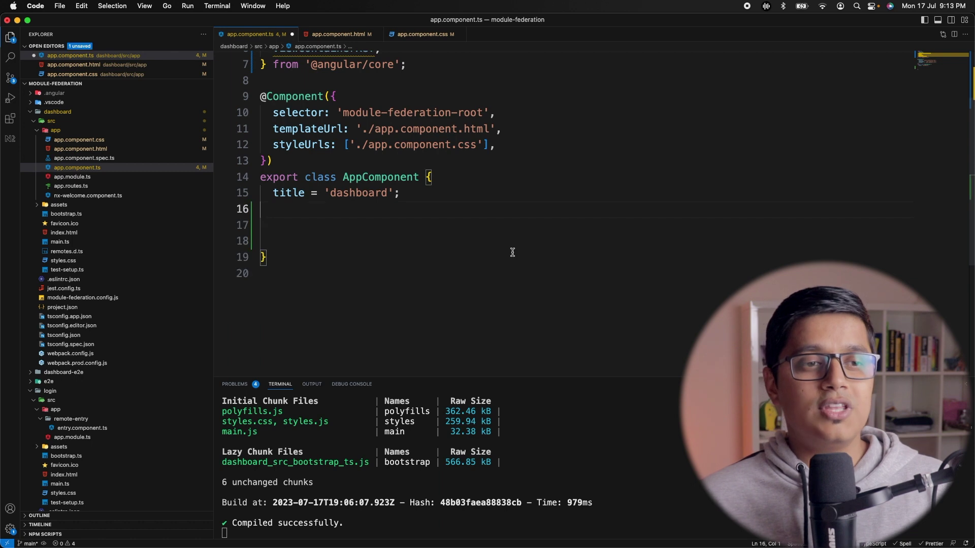
text(@ViewChild('formComponent', { read: ViewContainerRef })   formComponent!: ViewContainerRef;)
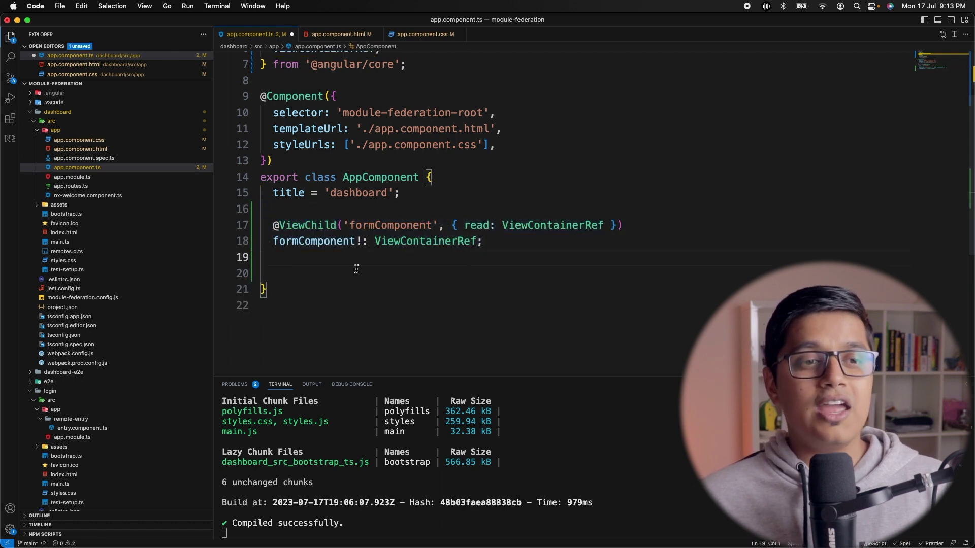
scroll(336, 240, down, 1)
Add an async loadComponent method that awaits import('login/component') for RemoteEntryComponent
click(336, 239)
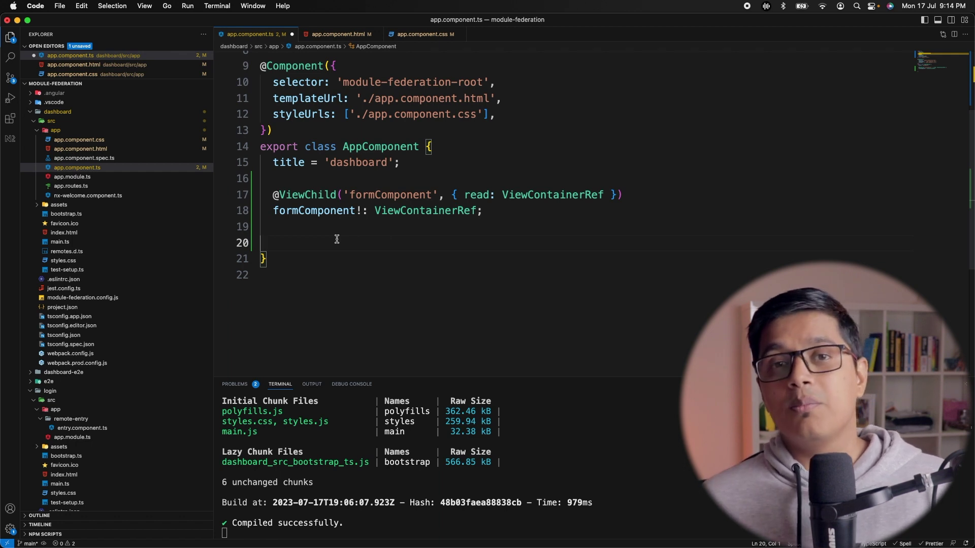
key(super+v)
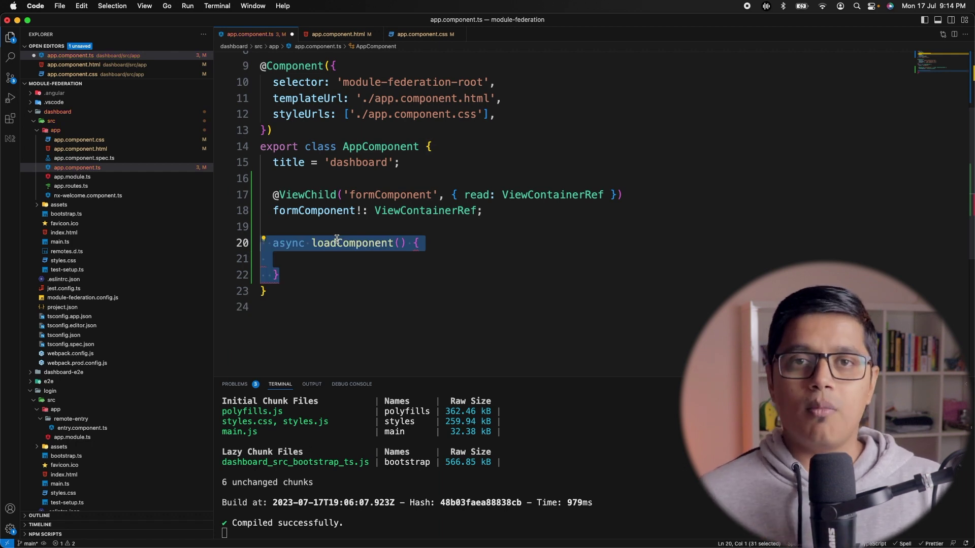
click(374, 258)
text(const { RemoteEntryComponent } = await import('login/component');)
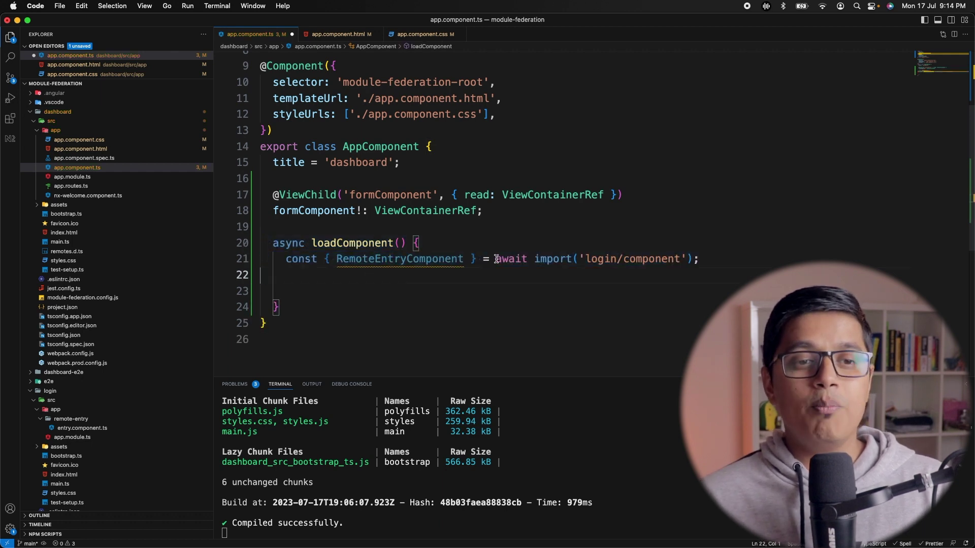
drag(496, 259, 717, 257)
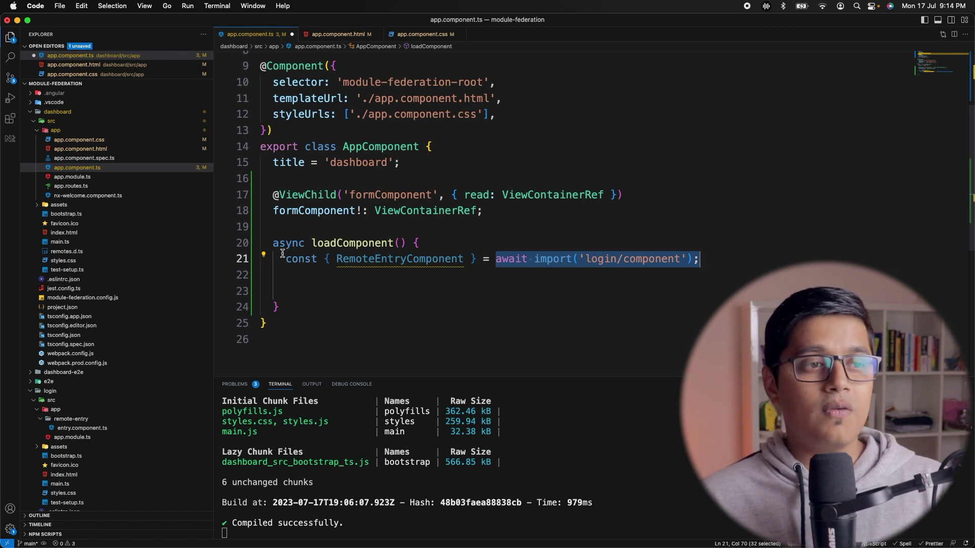
Review the login route's loadComponent import of 'login/component' in app.routes.ts
click(76, 186)
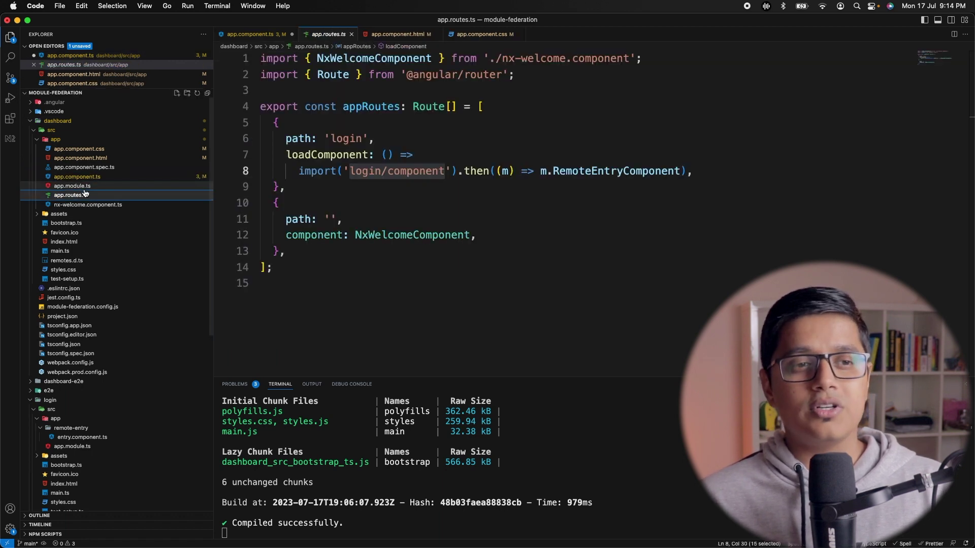
click(304, 186)
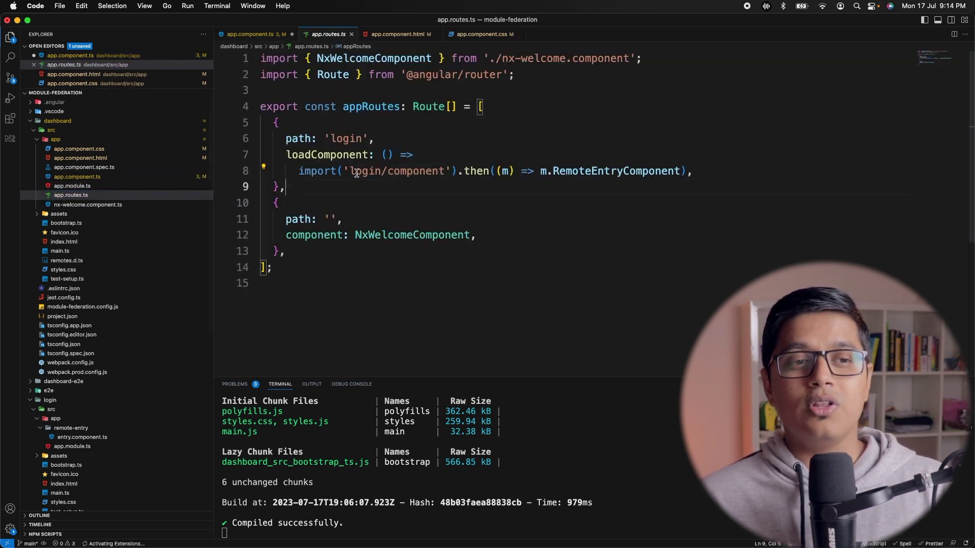
double_click(327, 155)
drag(352, 173, 439, 174)
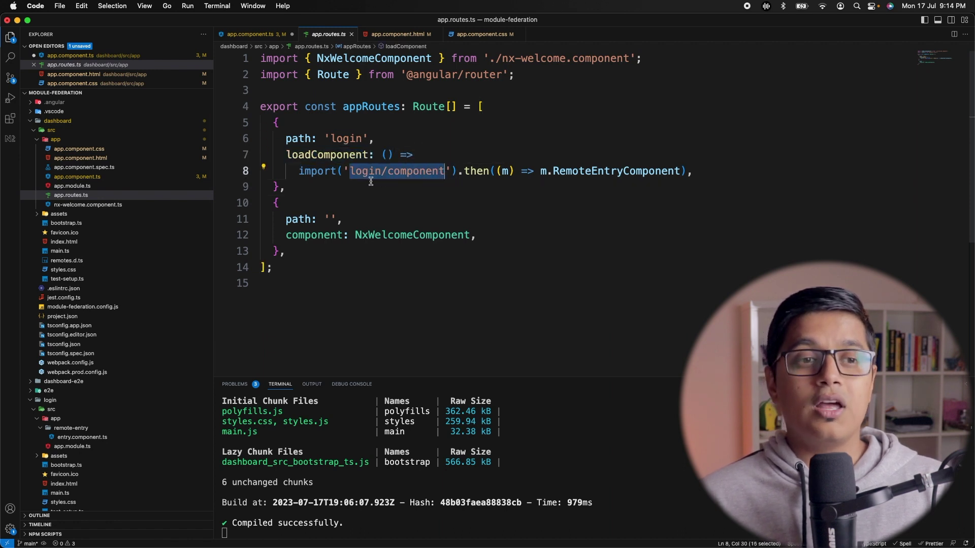
double_click(363, 174)
double_click(409, 174)
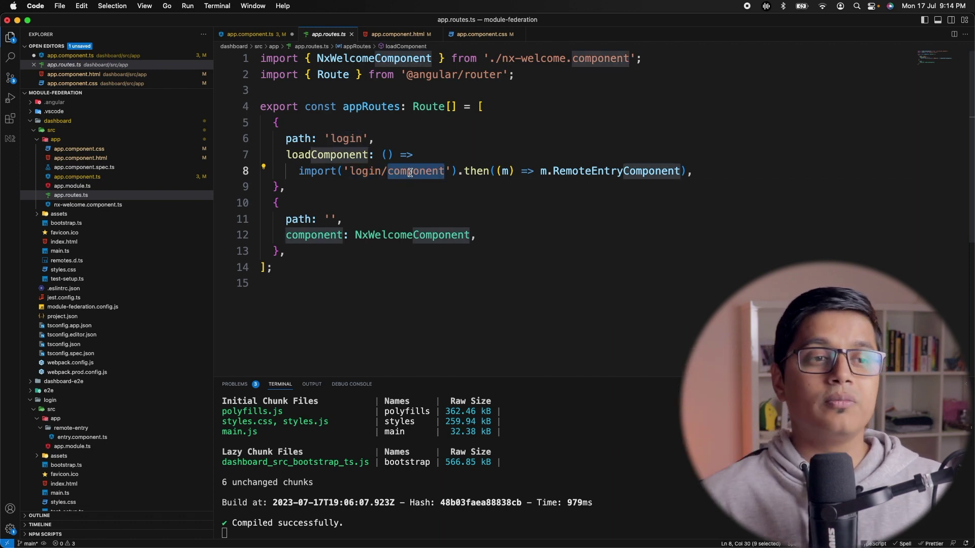
Make loadComponent clear formComponent and create RemoteEntryComponent in it
click(106, 179)
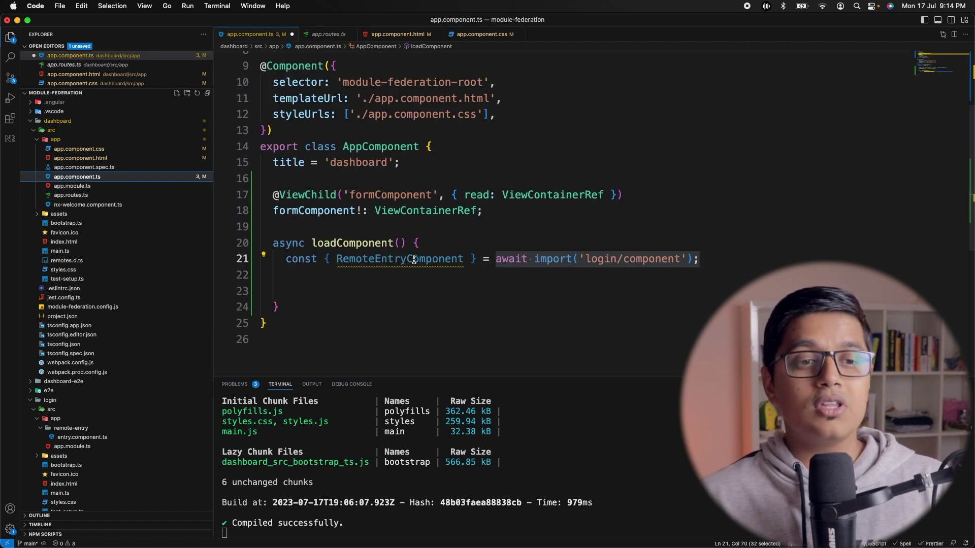
double_click(412, 259)
click(399, 302)
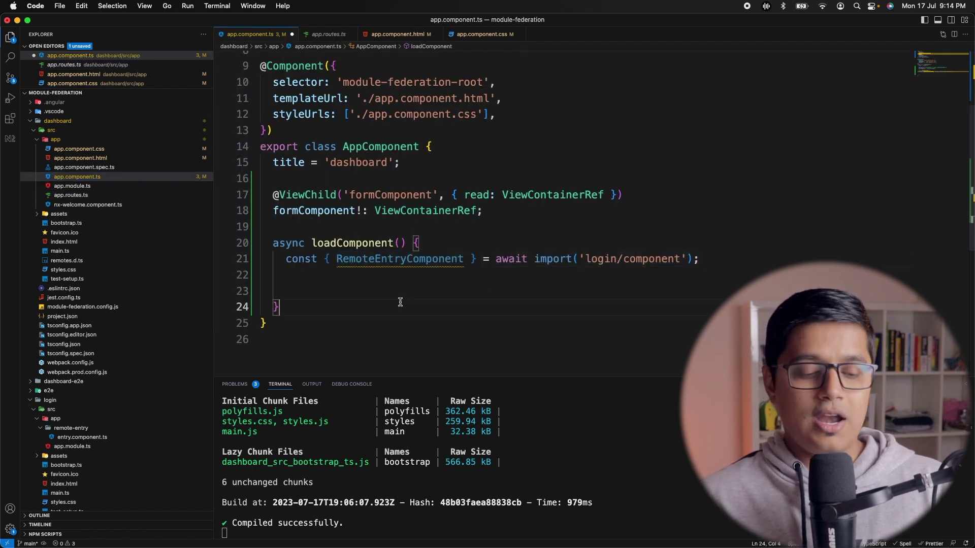
text(this.formComponent.clear();     this.formComponent.createComponent(RemoteEntryComponent);)
click(445, 258)
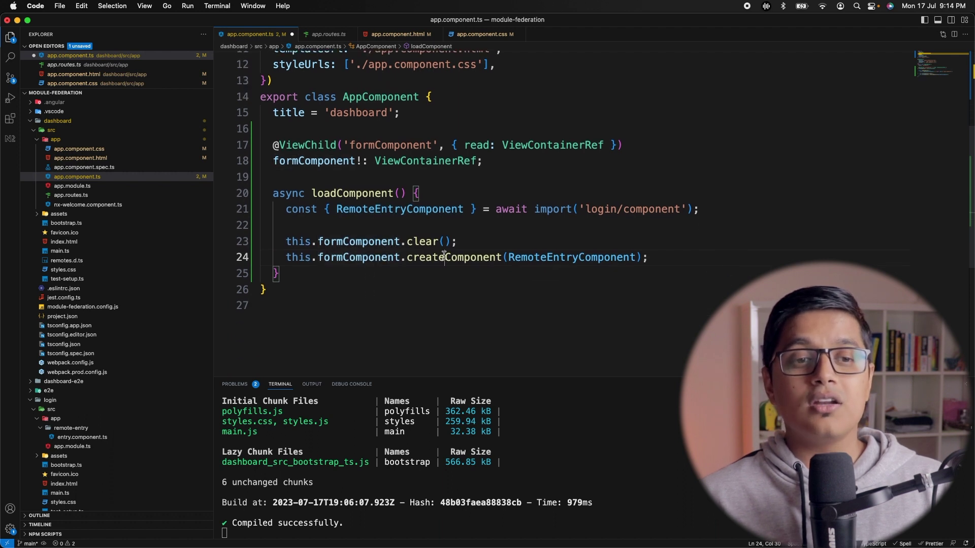
double_click(559, 258)
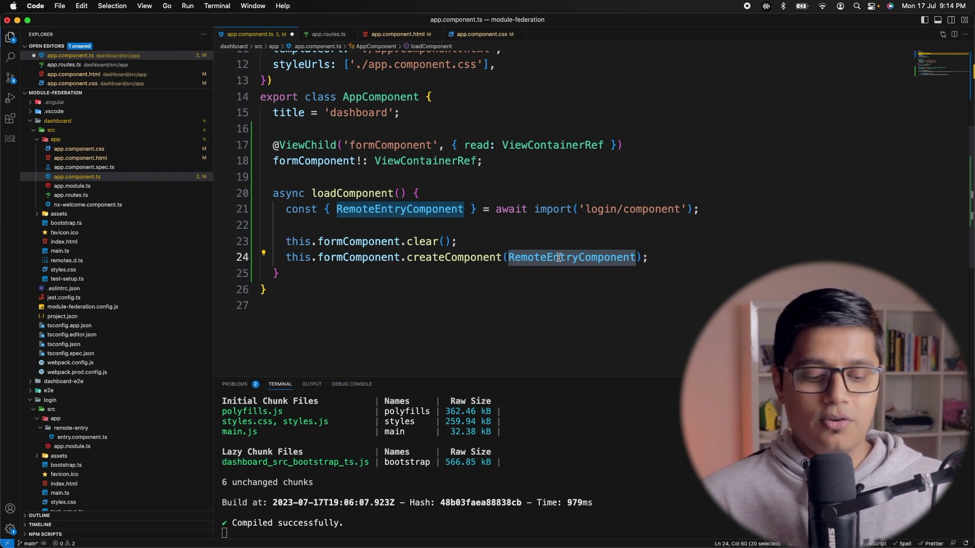
Compare the #formComponent ng-template with the ViewChild ViewContainerRef declaration
click(91, 158)
click(295, 247)
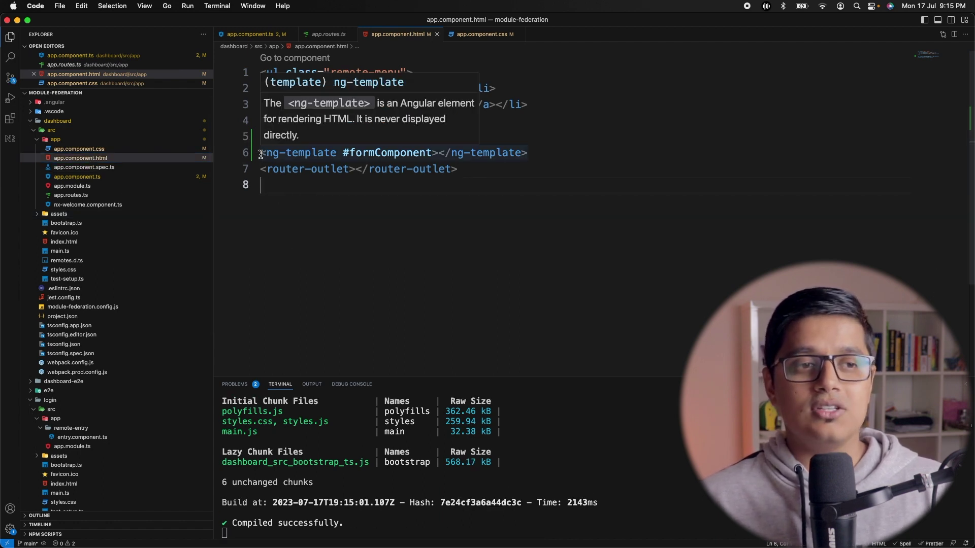
drag(263, 155, 539, 153)
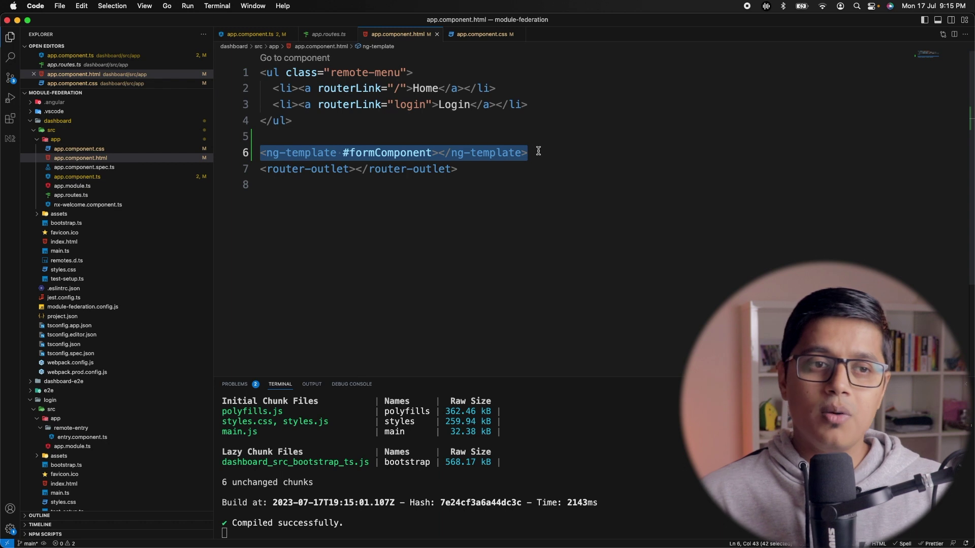
click(312, 148)
key(ctrl+Tab)
double_click(313, 145)
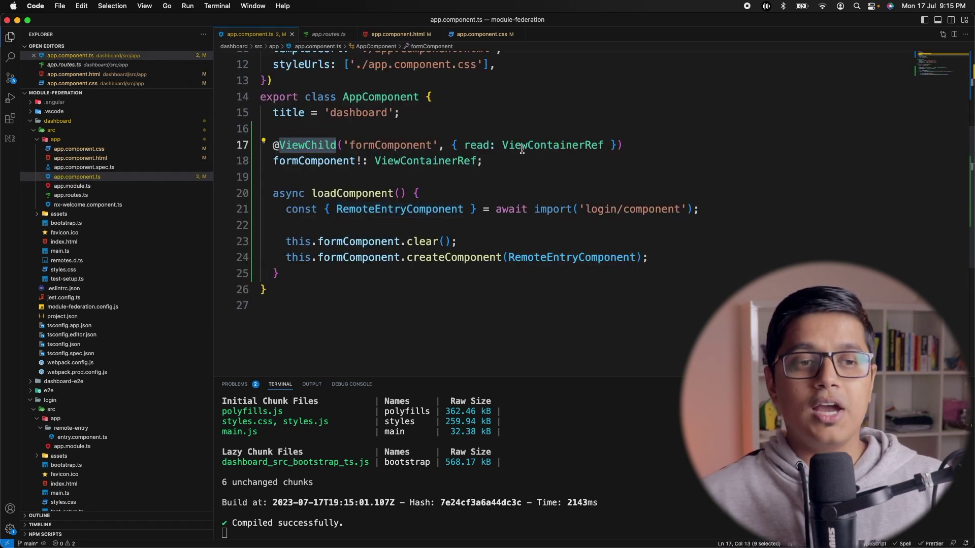
double_click(426, 161)
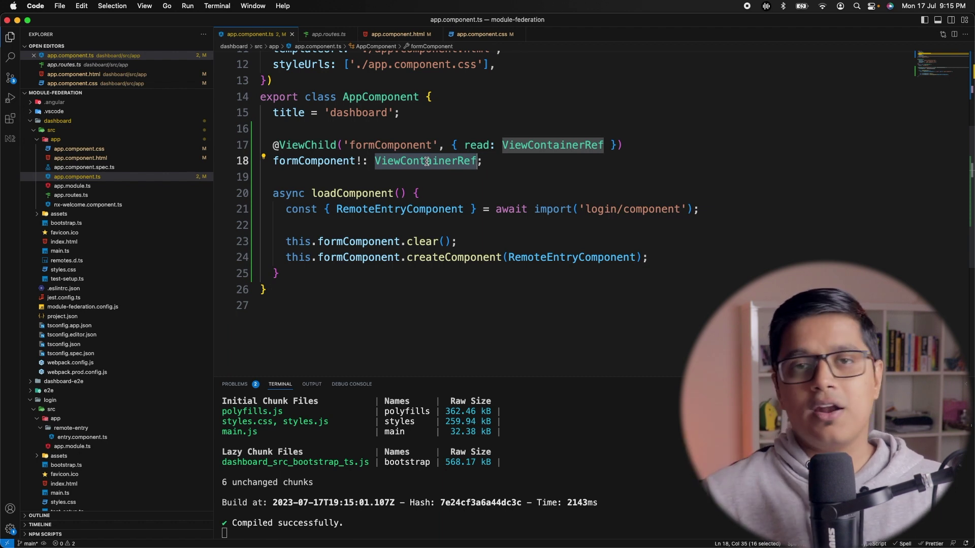
Insert a centred div with a Load Component button calling loadComponent() above the ng-template
click(88, 158)
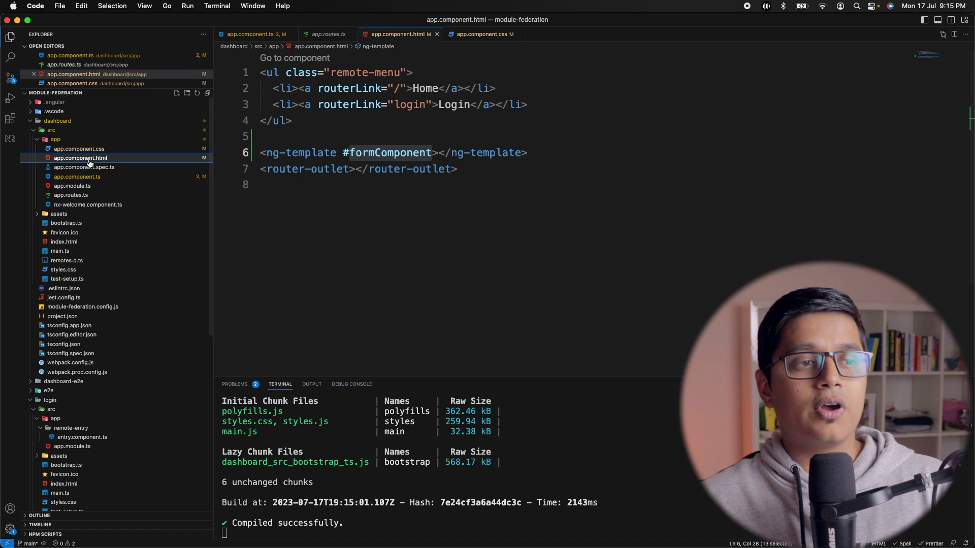
key(Up)
key(Return)
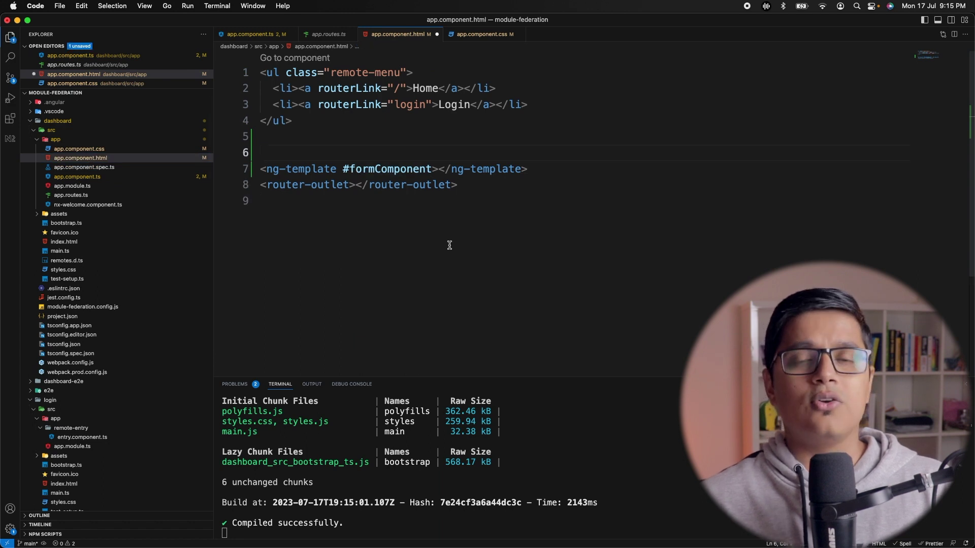
text(<div style="text-align: center">   <button (click)="loadComponent()">Load Component</button> </div>)
click(366, 153)
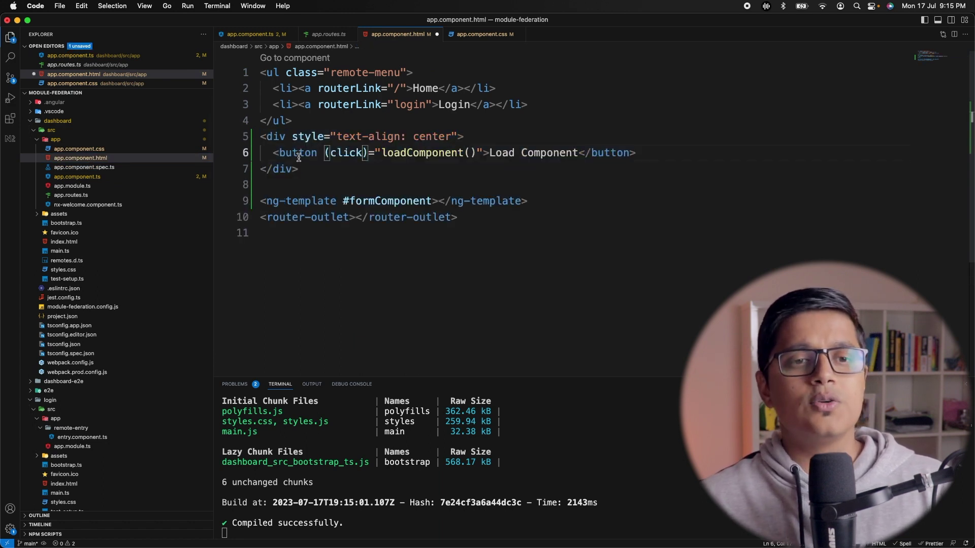
double_click(409, 153)
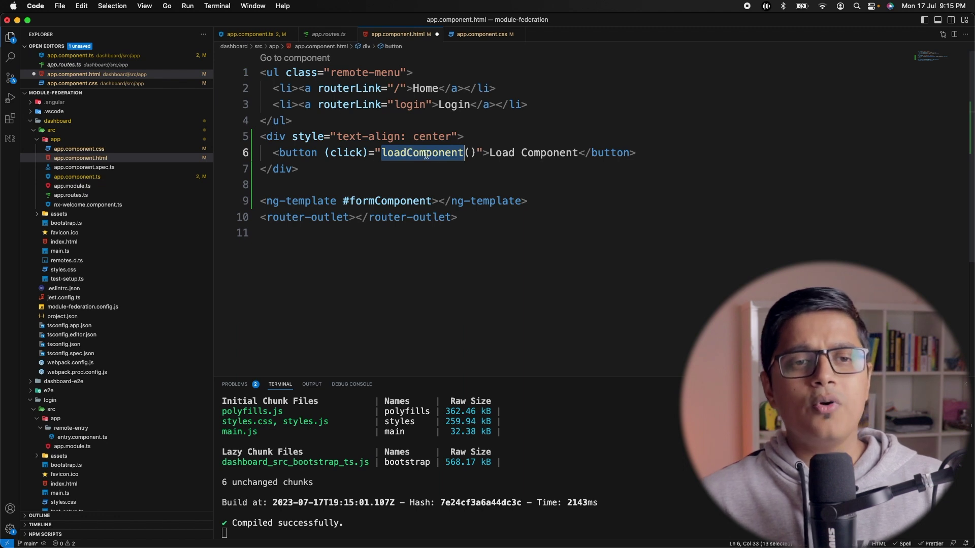
drag(486, 153, 580, 152)
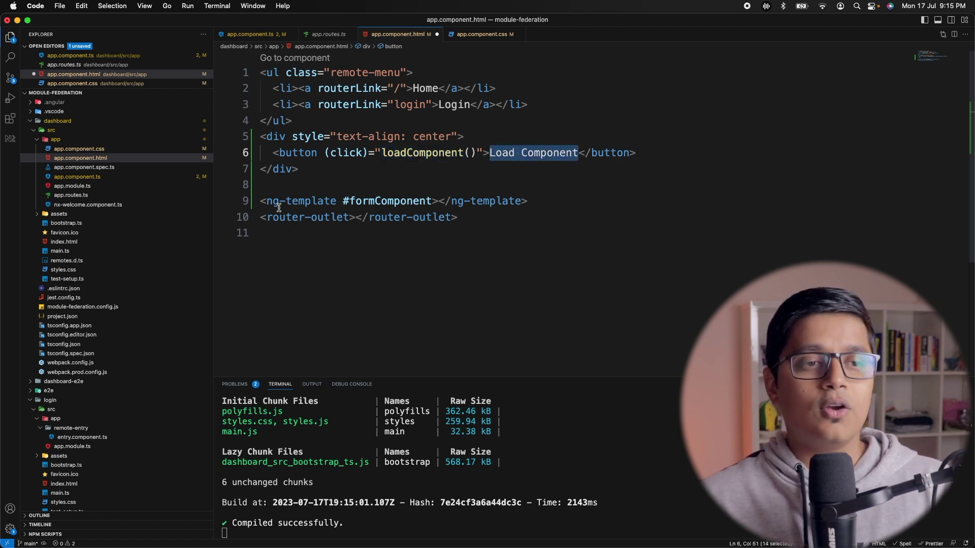
Save app.component.html to trigger a rebuild and view the dashboard in Chrome
drag(260, 202, 565, 199)
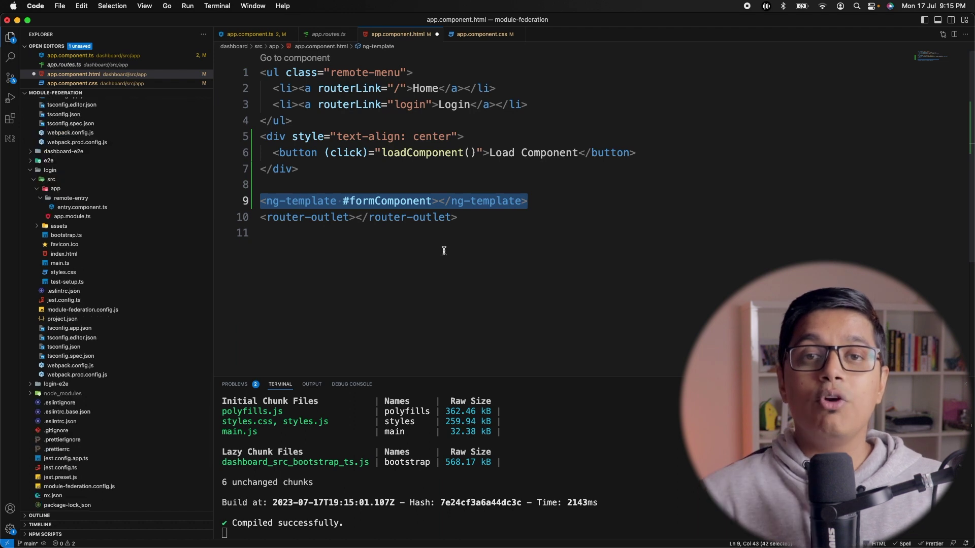
click(464, 252)
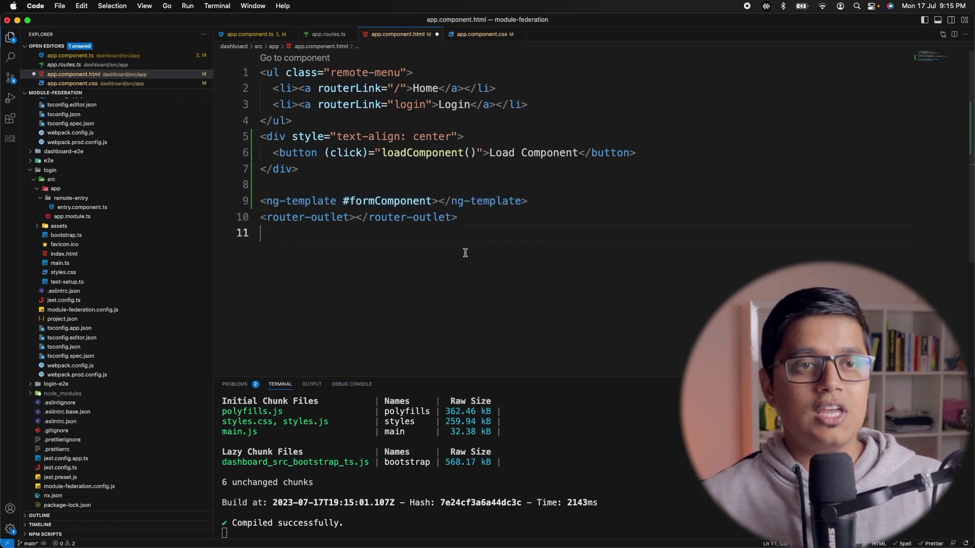
key(super+s)
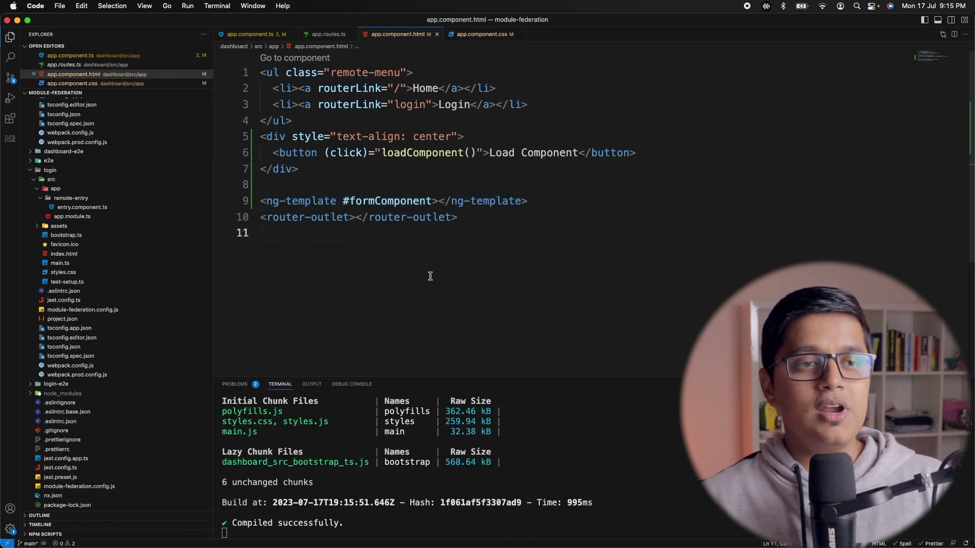
key(super+Tab)
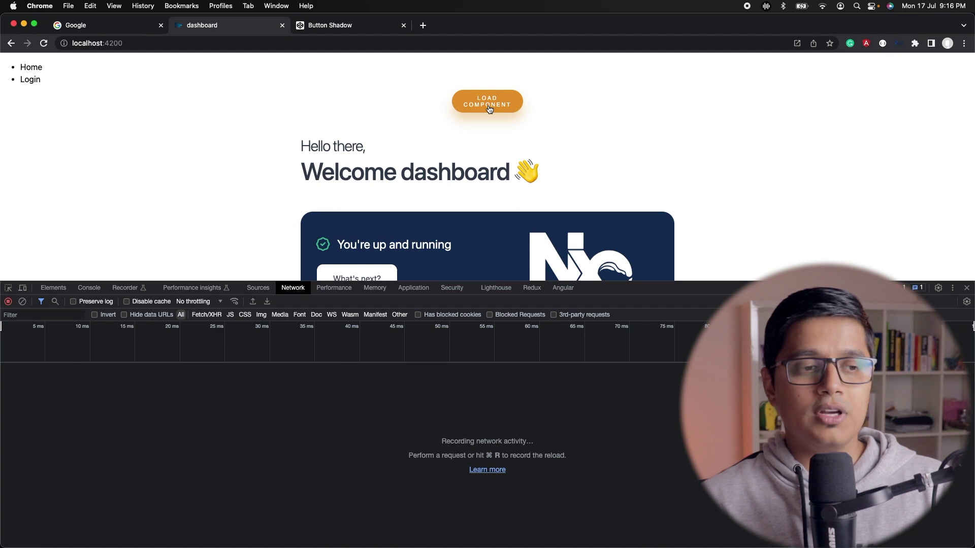
Load the remote login component and inspect its localhost:4201 script response in DevTools
click(489, 110)
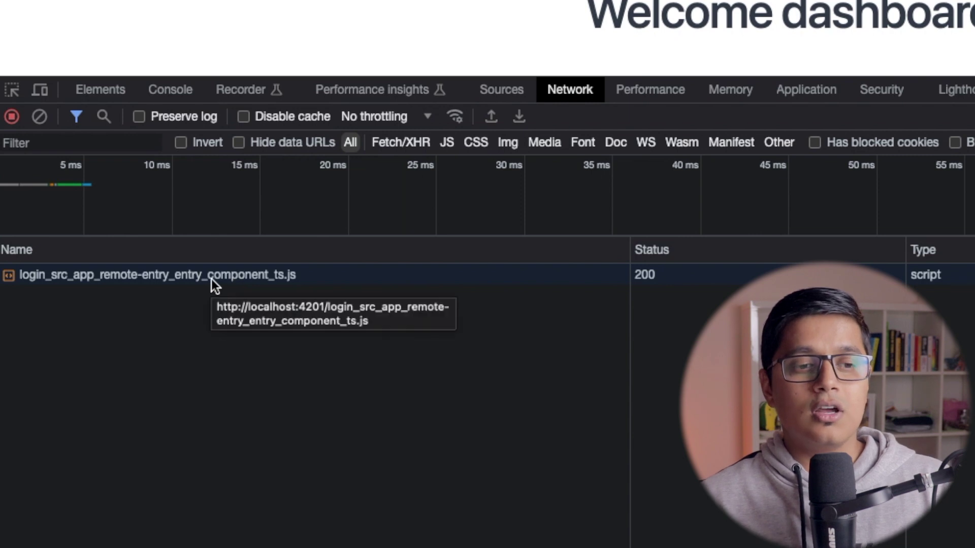
click(212, 279)
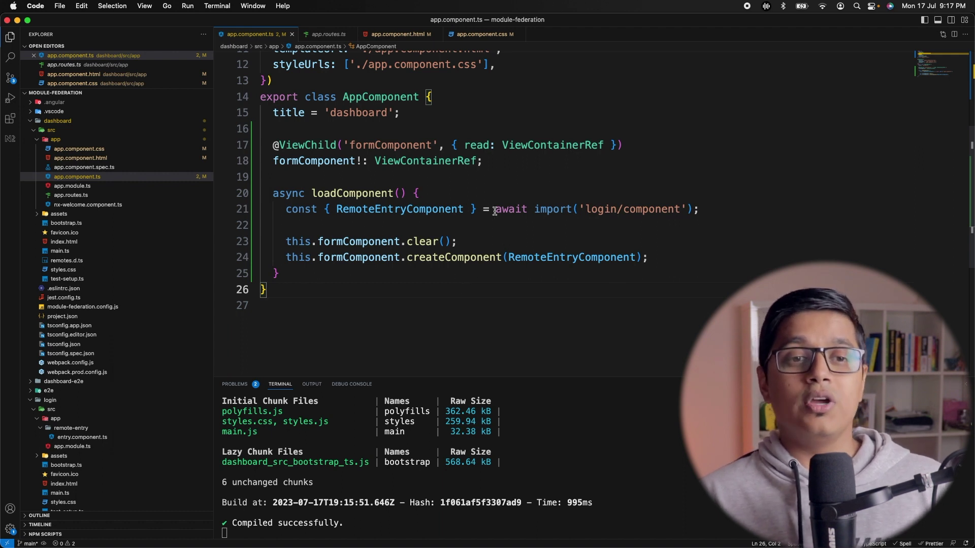
Highlight the login/component dynamic import and formComponent uses, then show app.component.html
drag(536, 209, 700, 209)
drag(496, 209, 727, 211)
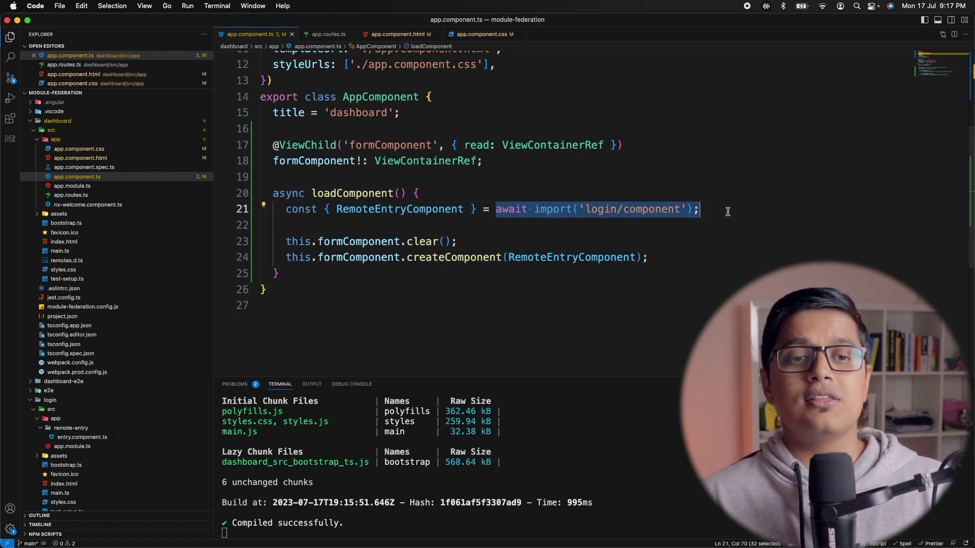
click(600, 214)
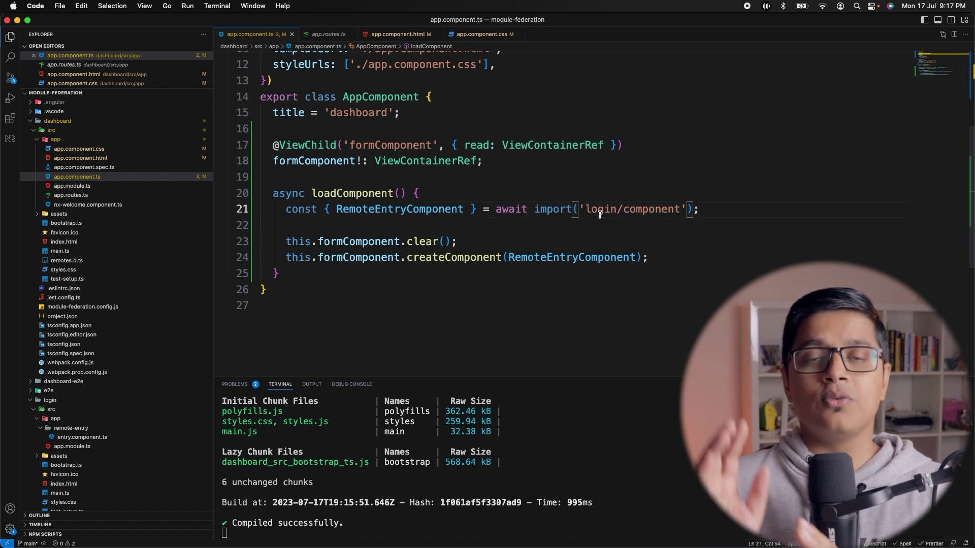
click(630, 210)
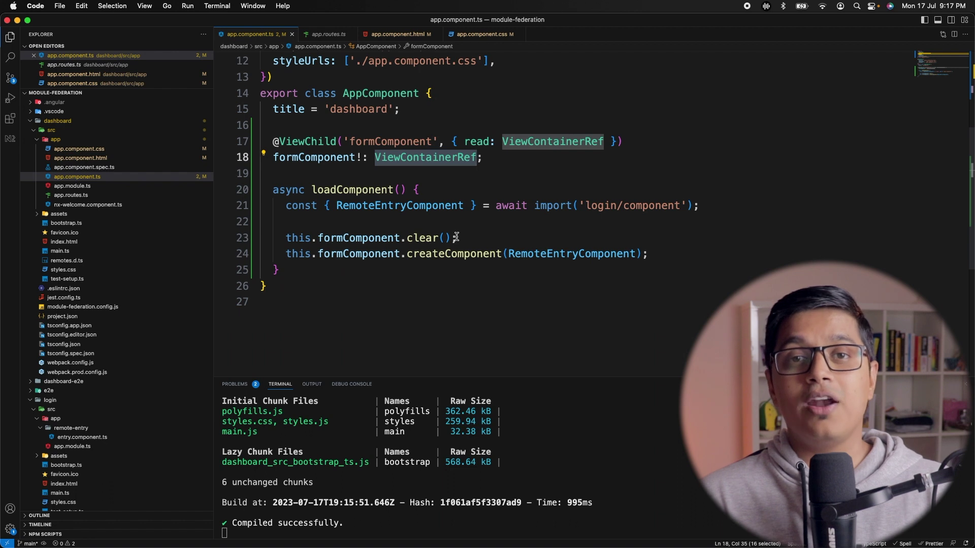
click(495, 160)
double_click(395, 143)
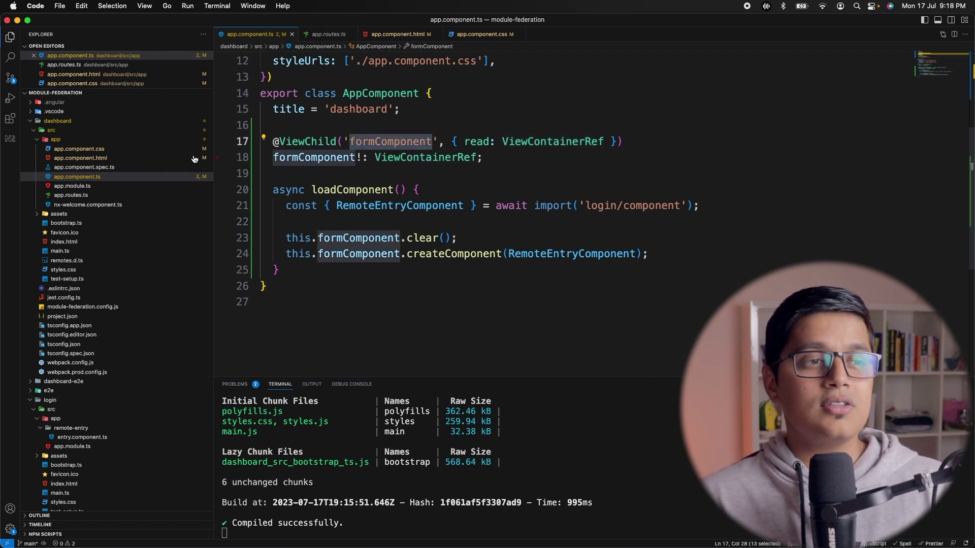
click(121, 159)
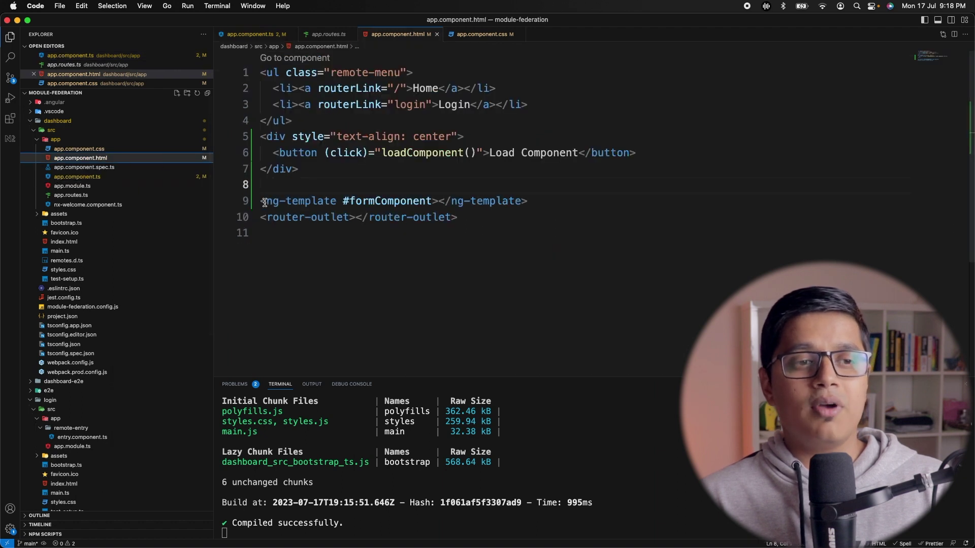